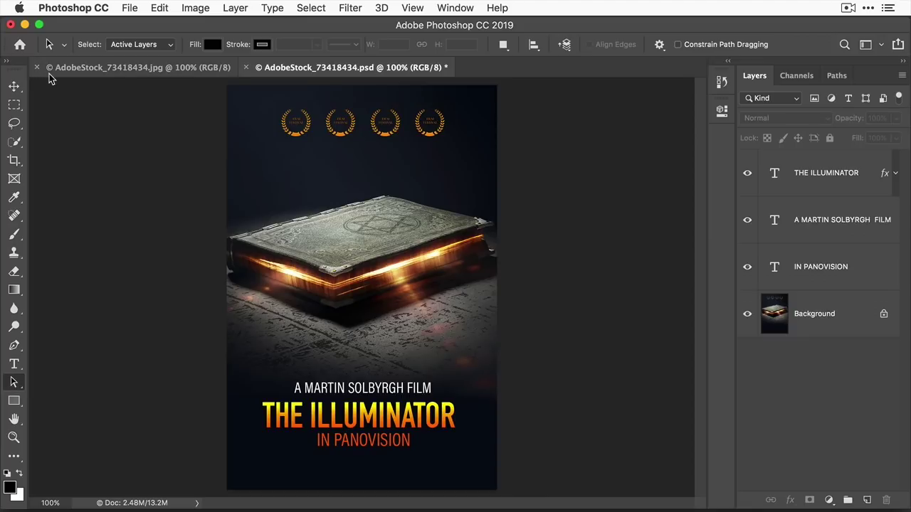
- Switch to the plain poster JPG and select the Horizontal Type Tool
left_click(50, 73)
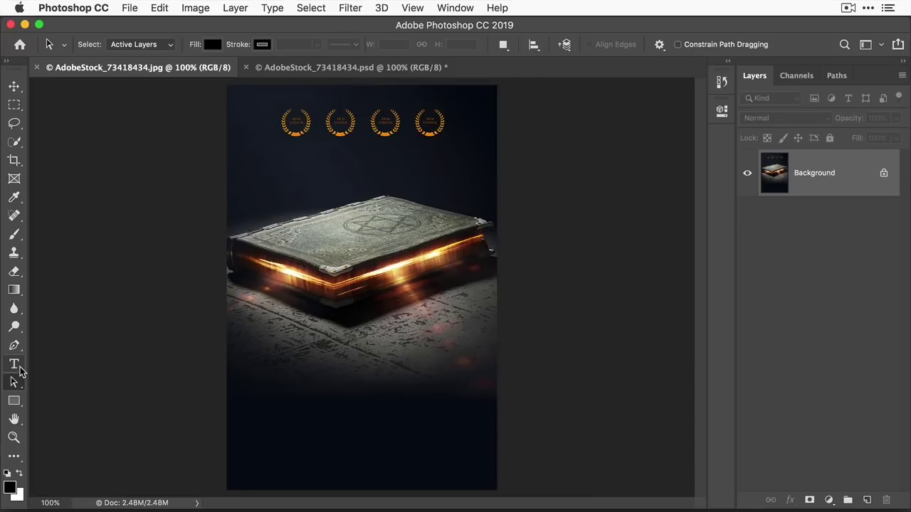
left_click_drag(21, 371, 49, 366)
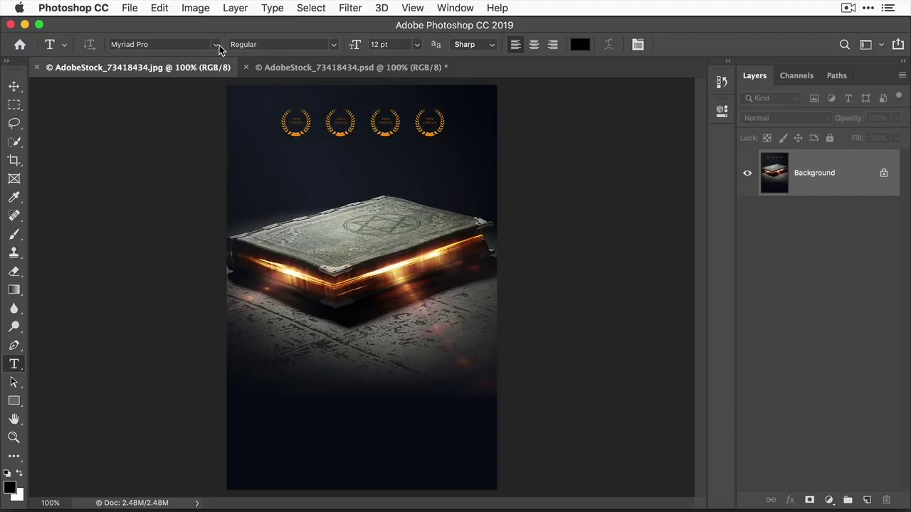
- Filter the font family list to Sans Serif typefaces and scroll through it
left_click(216, 45)
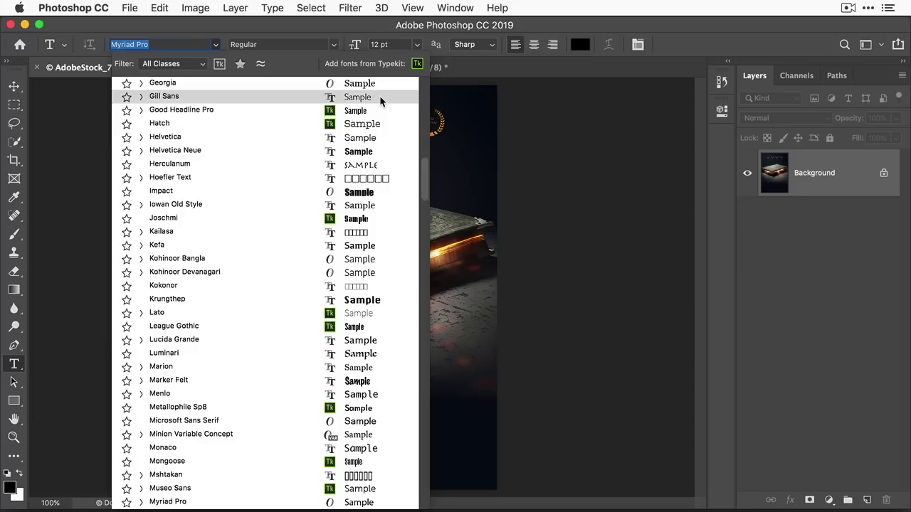
left_click(202, 64)
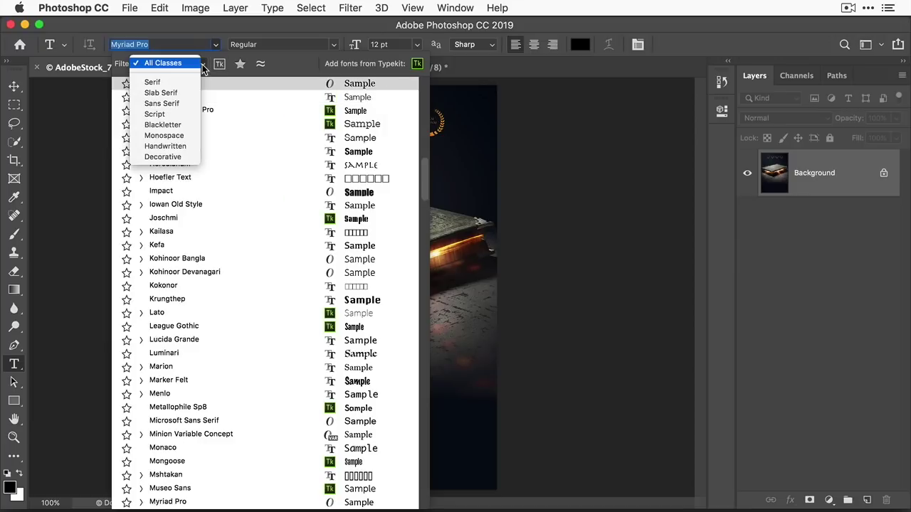
left_click(200, 104)
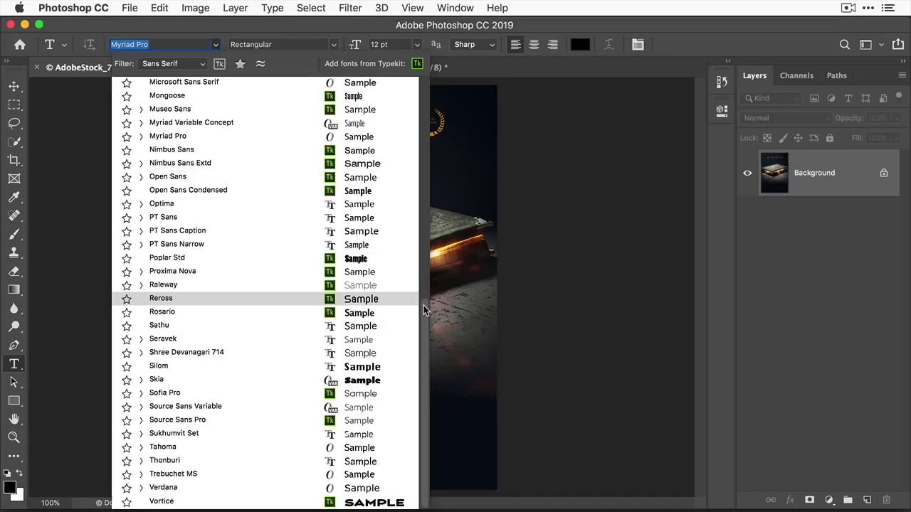
left_click_drag(424, 305, 423, 178)
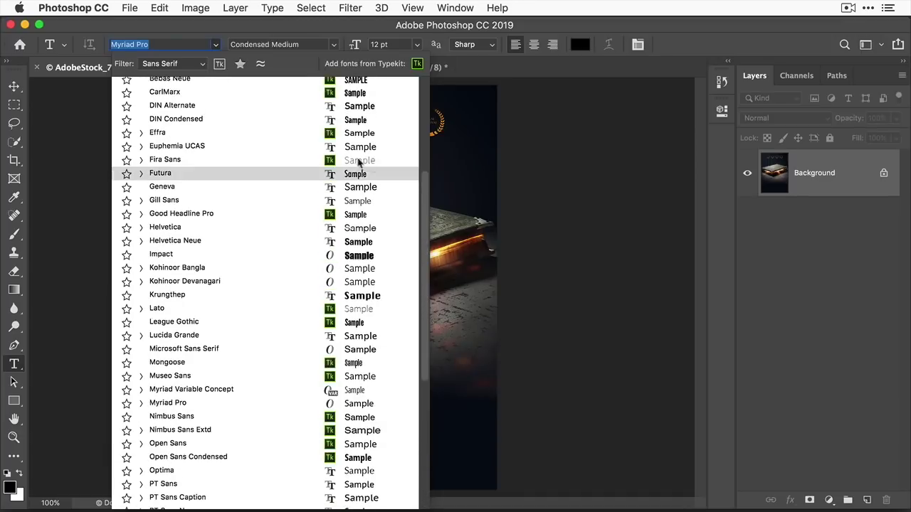
- Set the type to DIN Condensed Bold, 100 pt, in near-white colour faf7f7
left_click(203, 121)
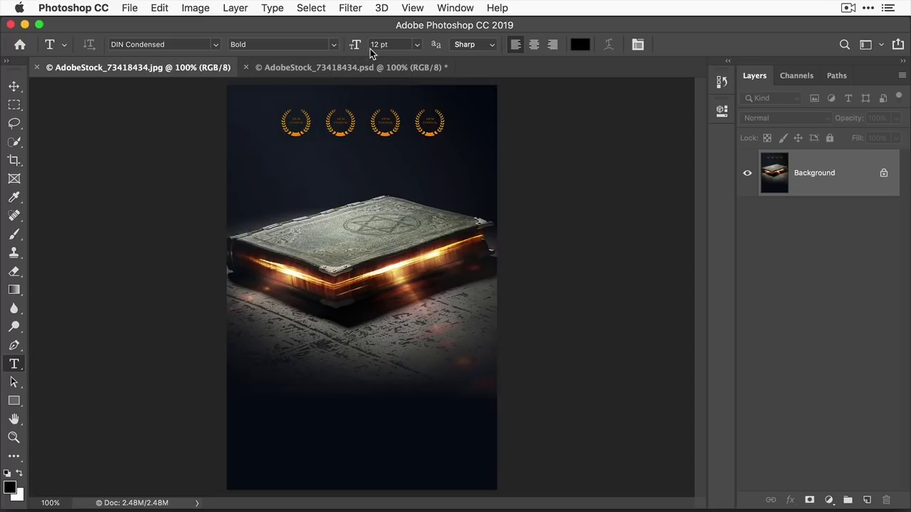
type("00")
left_click(573, 47)
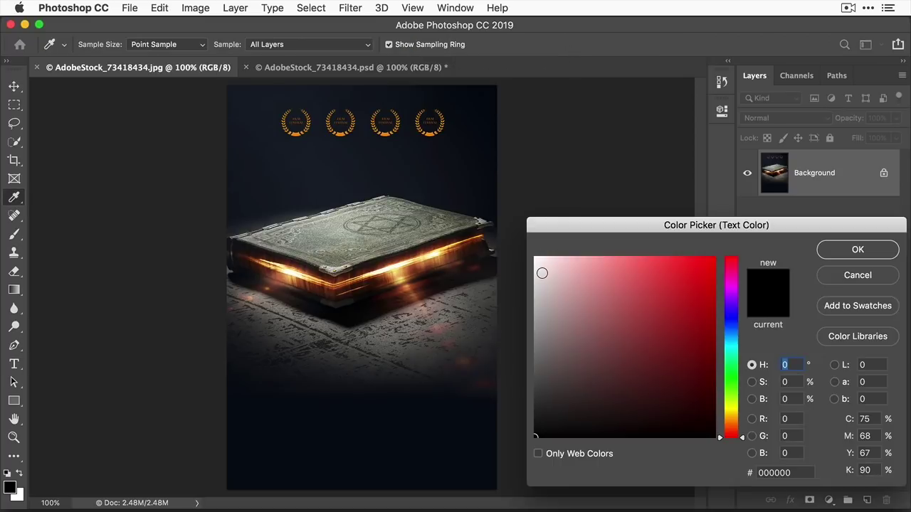
left_click(537, 260)
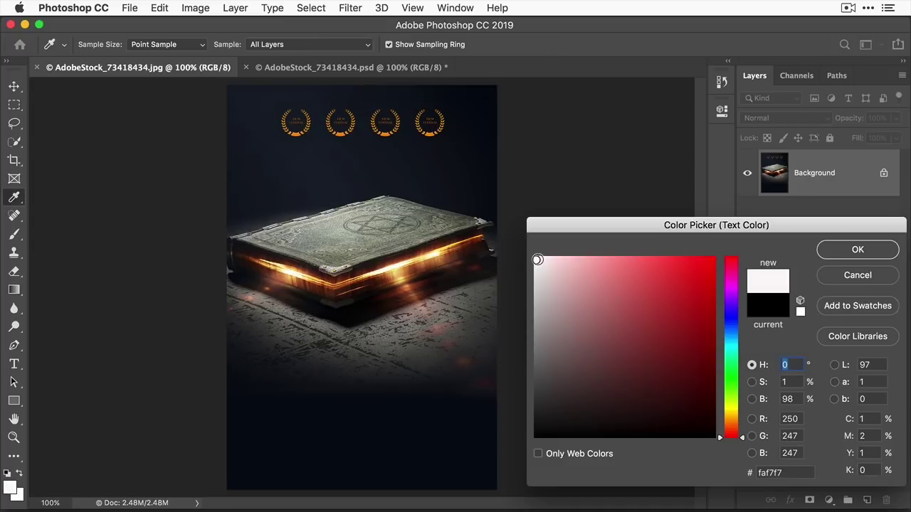
left_click(832, 251)
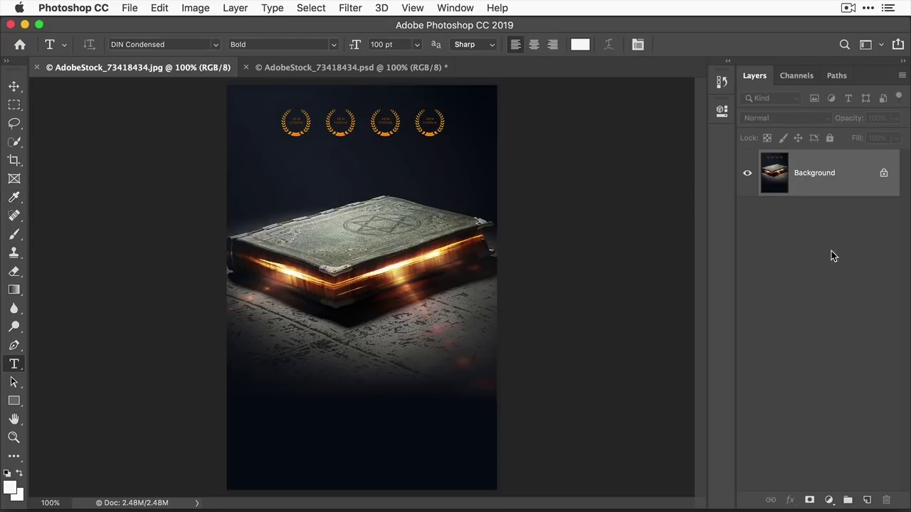
- Type 'THE ILLUMINATOR' on the canvas and drag it down below the book
left_click(265, 290)
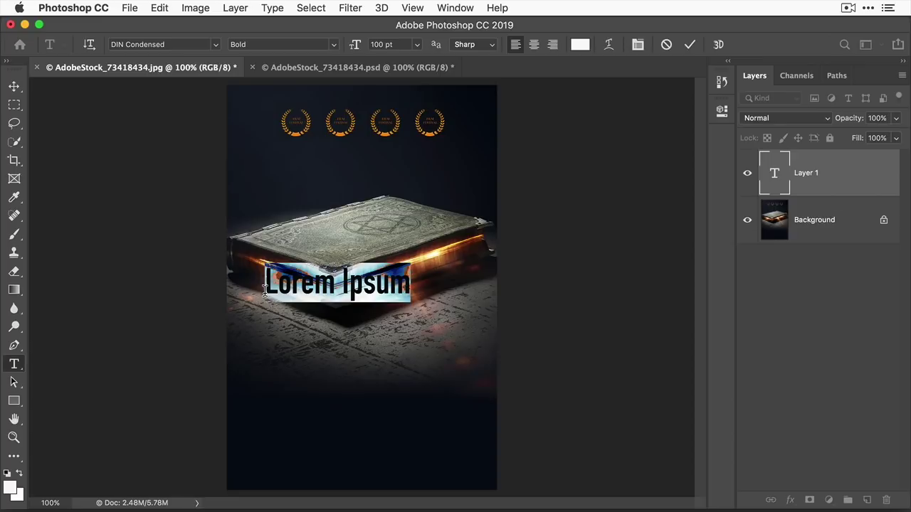
type("THE ILL")
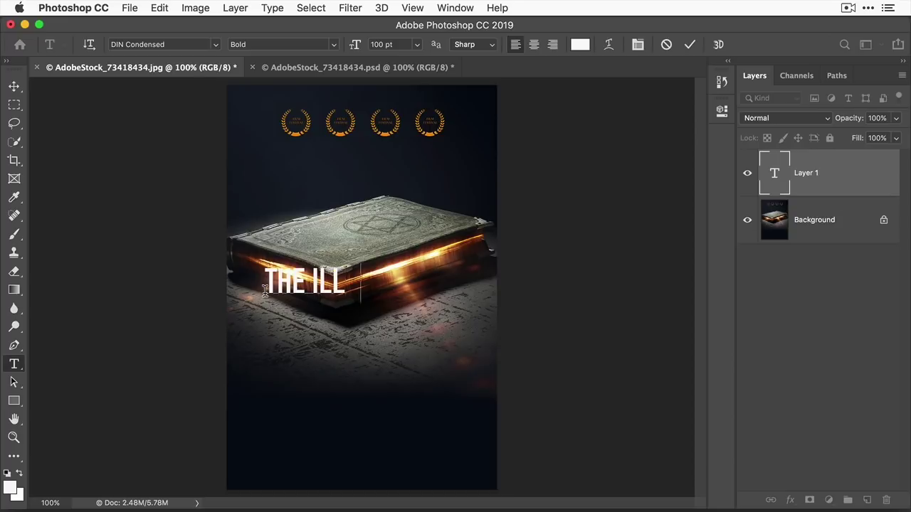
type("UMINATOR")
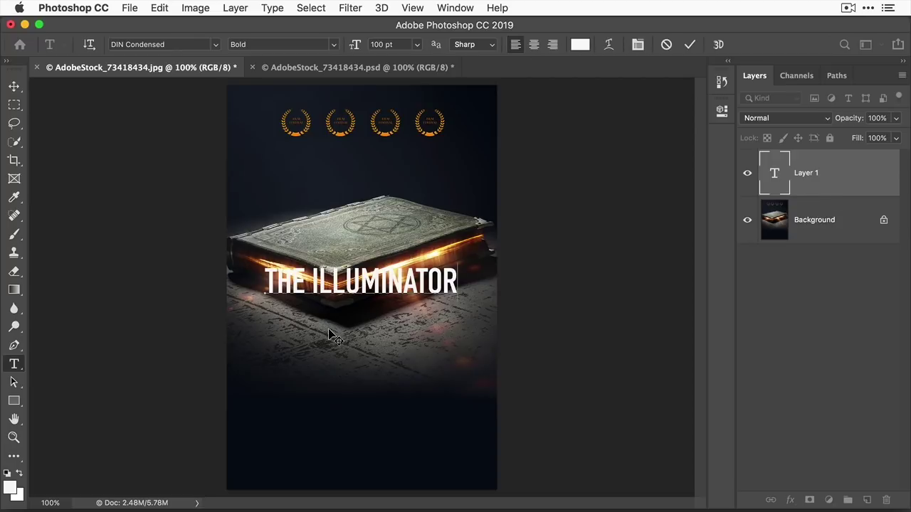
left_click_drag(329, 333, 334, 473)
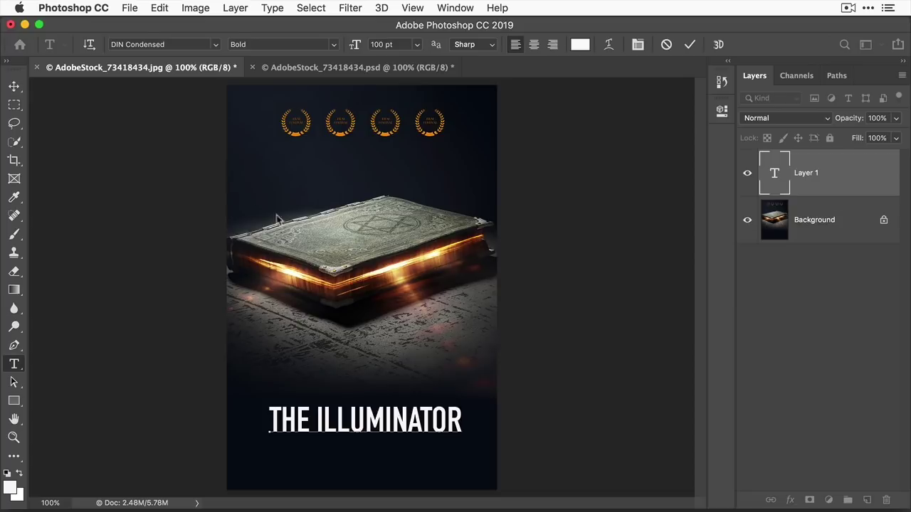
- Commit the title with the Move tool and snap it to the horizontal centre guide
left_click(15, 89)
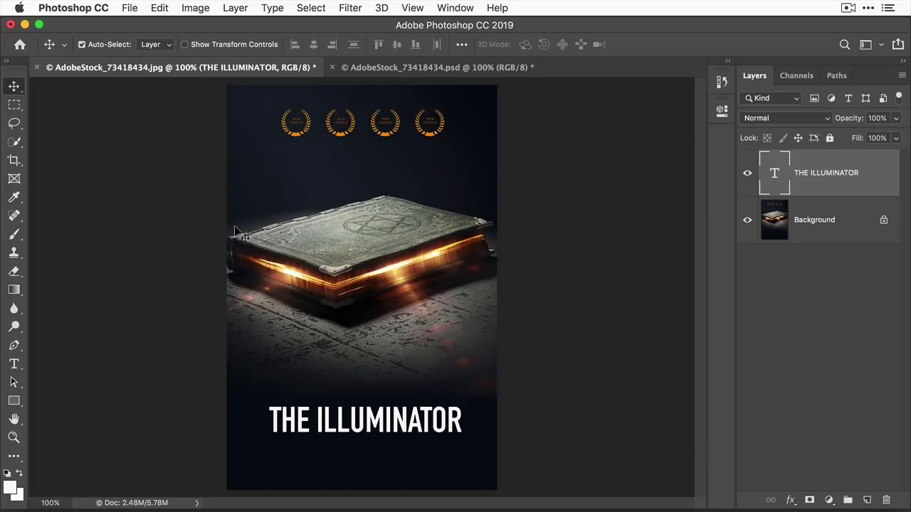
left_click_drag(382, 424, 378, 424)
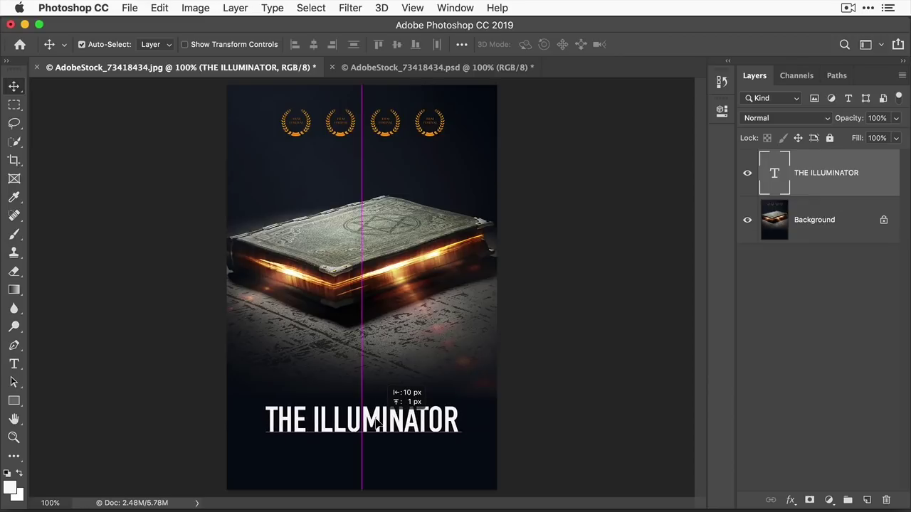
left_click_drag(377, 423, 378, 424)
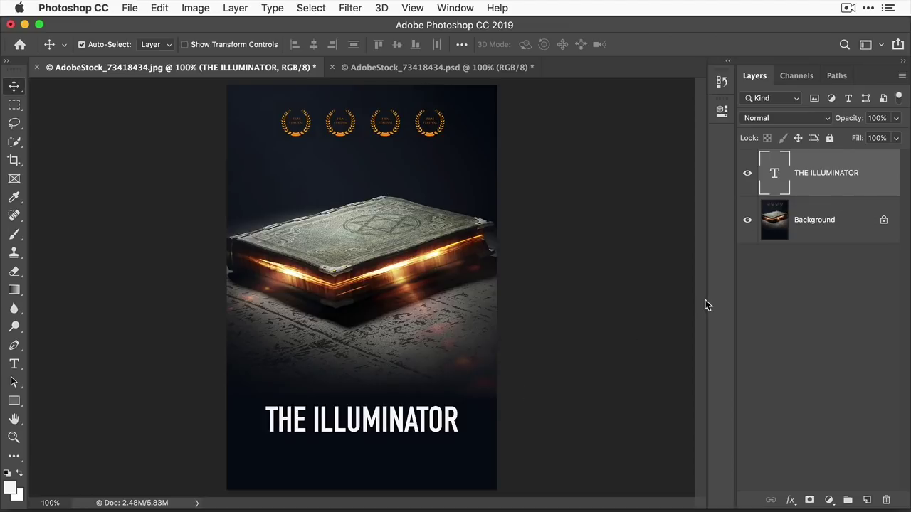
- Enable a Gradient Overlay in the title layer's Layer Style
double_click(831, 187)
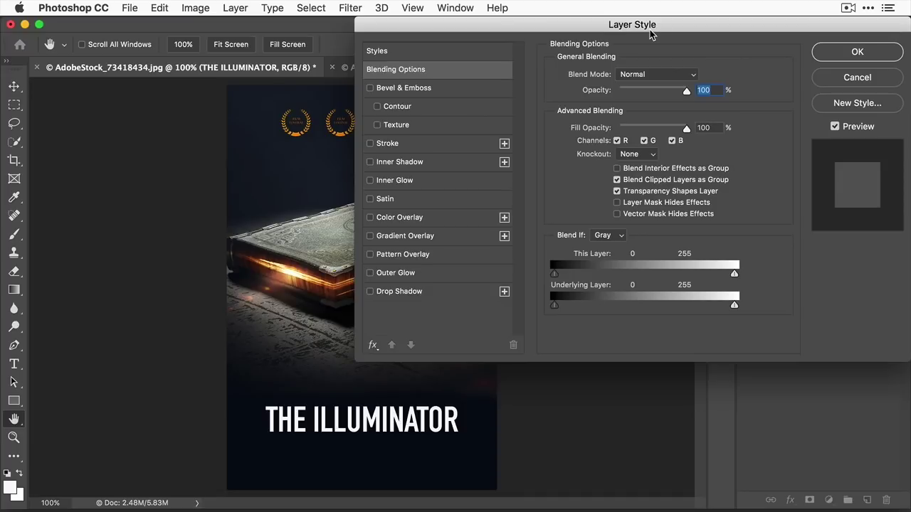
left_click(650, 34)
left_click(435, 239)
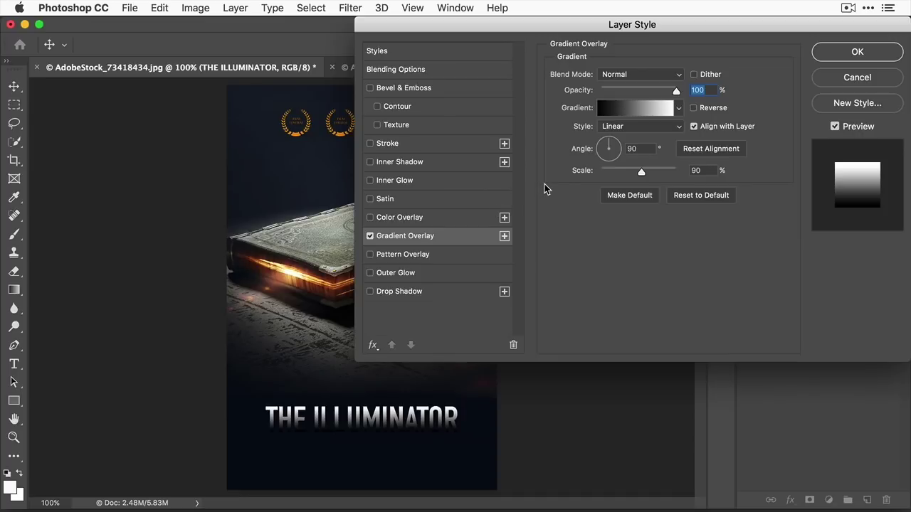
- Load the Orange, Yellow, Orange gradient preset in the Gradient Editor
left_click(603, 107)
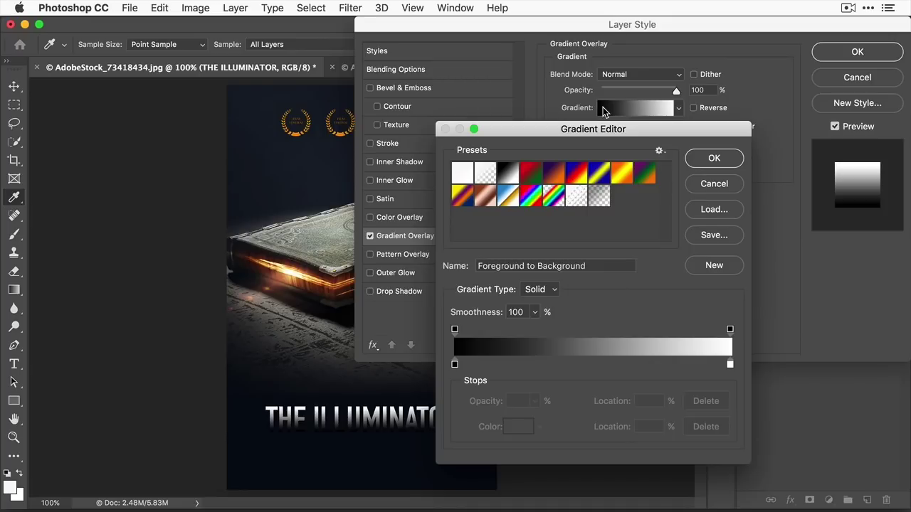
left_click_drag(556, 132, 716, 134)
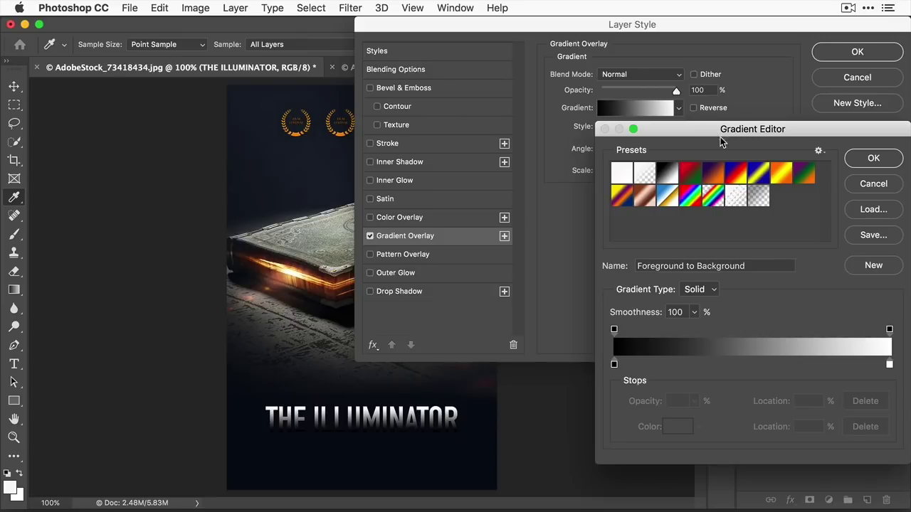
left_click(784, 180)
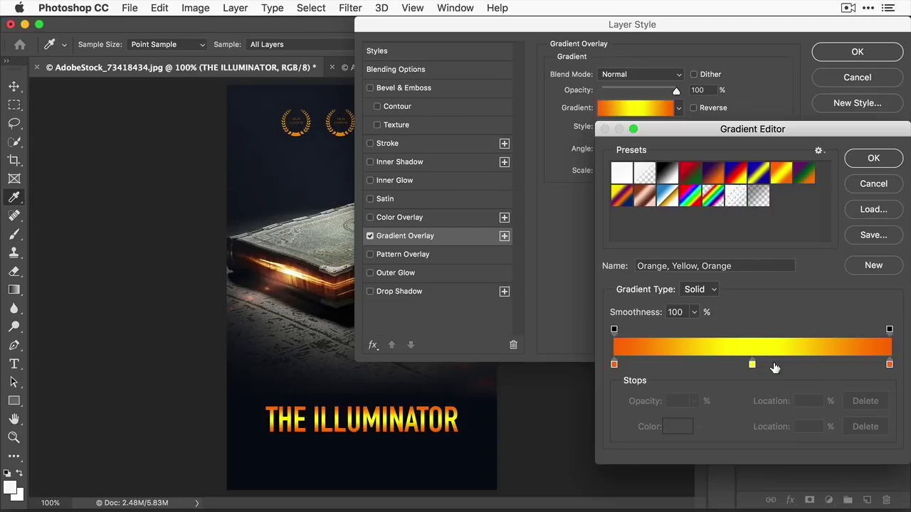
- Delete the right orange stop, move yellow to the end, and set the midpoint to 60%
left_click(889, 366)
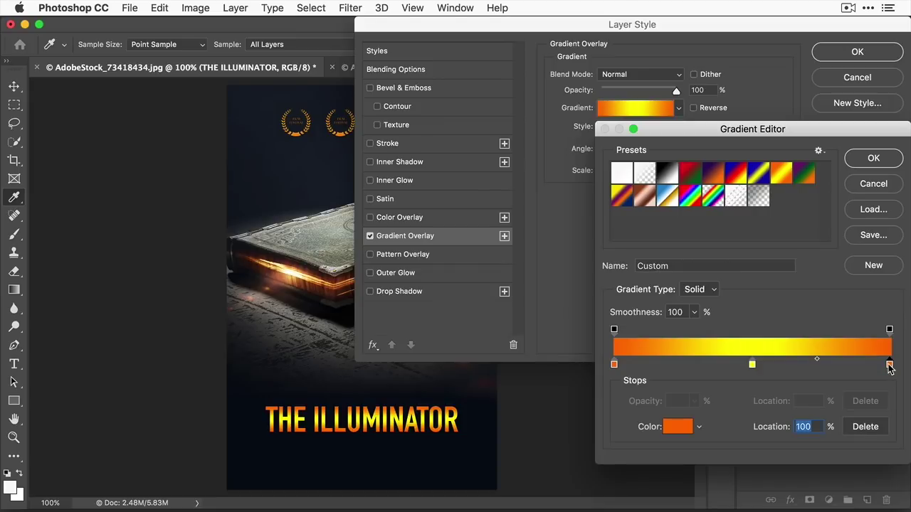
left_click(880, 431)
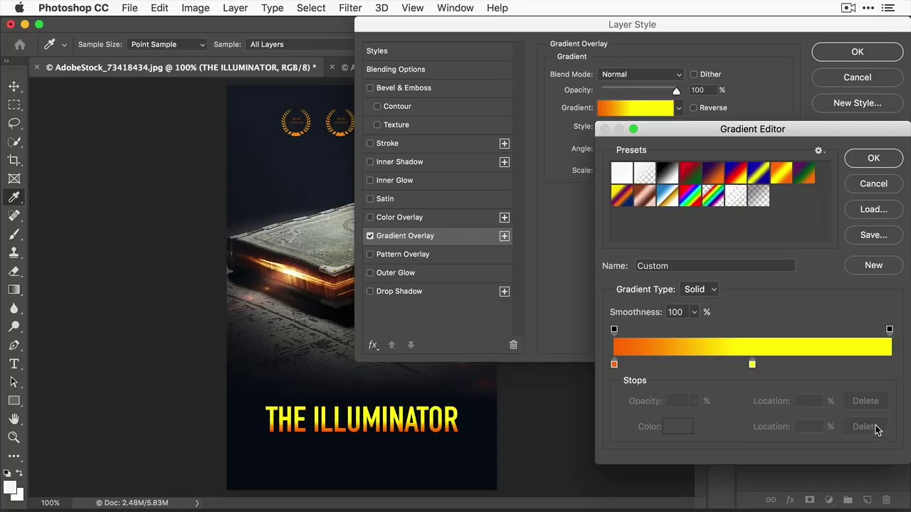
left_click_drag(753, 366, 898, 365)
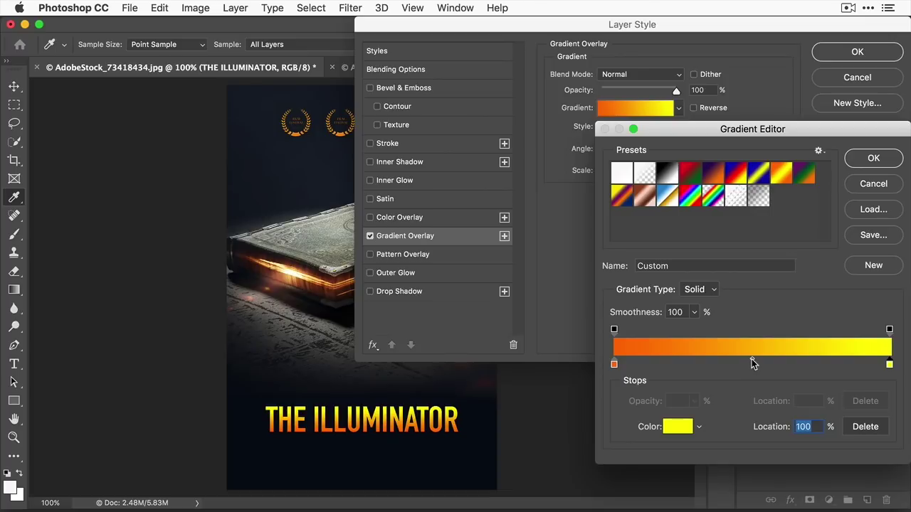
left_click_drag(752, 359, 781, 362)
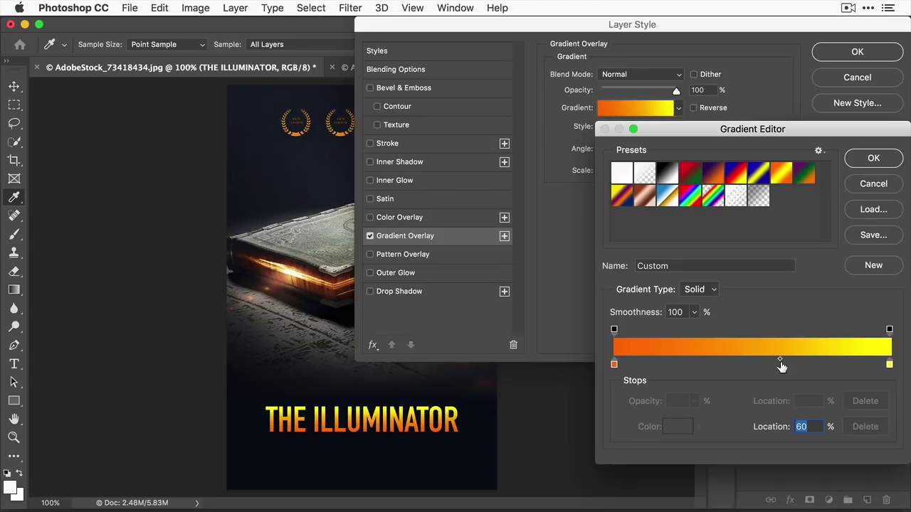
left_click(870, 161)
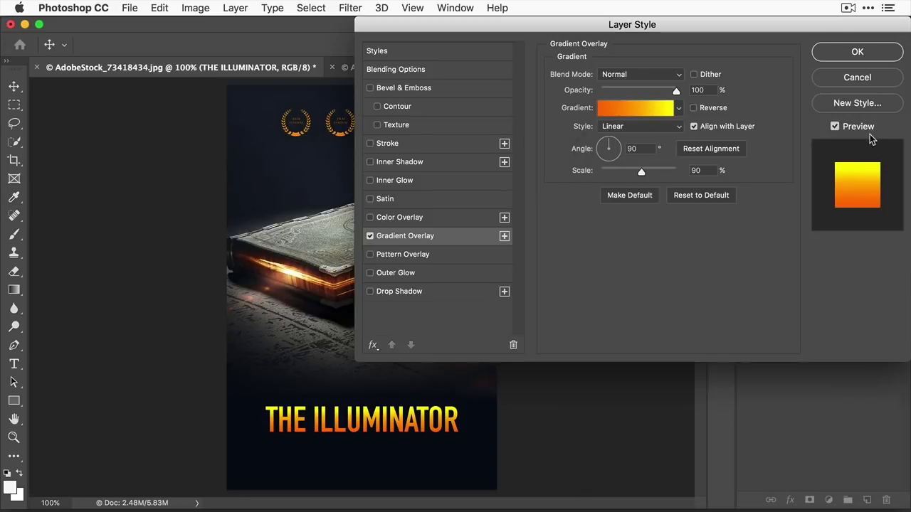
- Confirm the gradient overlay and start a new text layer above the title
left_click(842, 54)
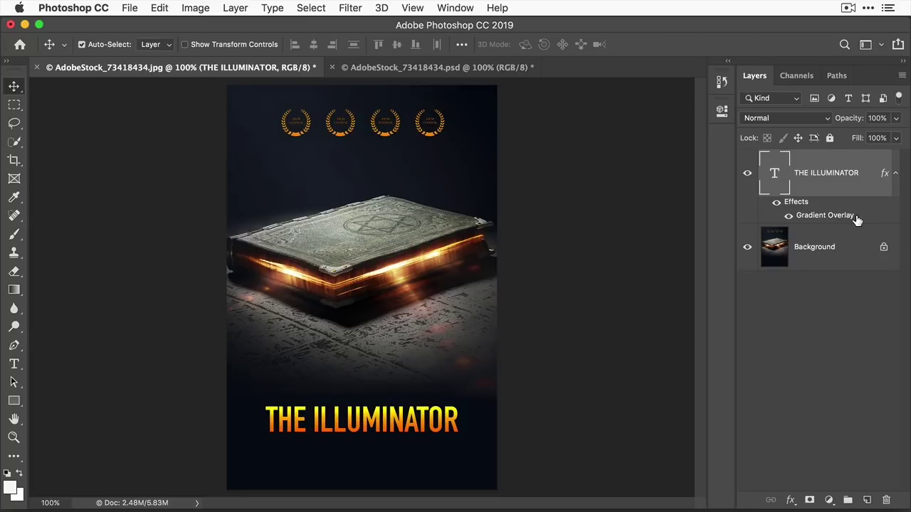
left_click(14, 365)
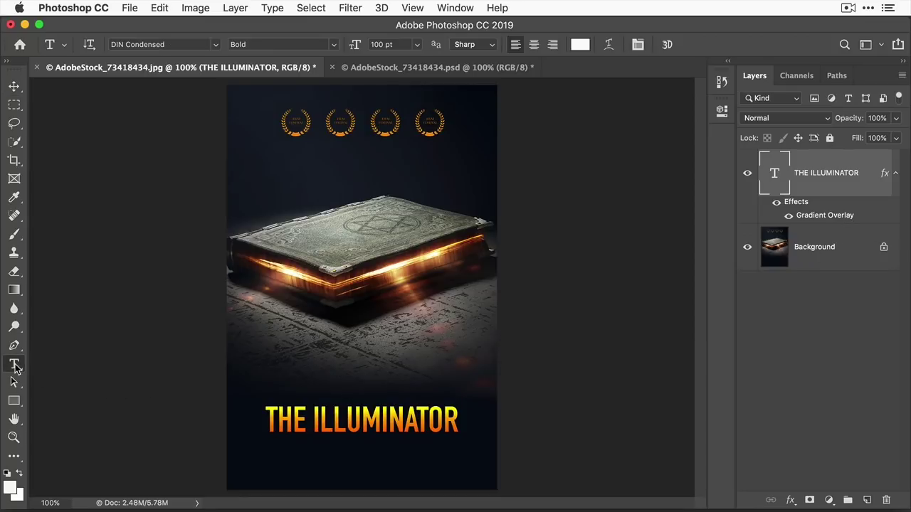
left_click(251, 325)
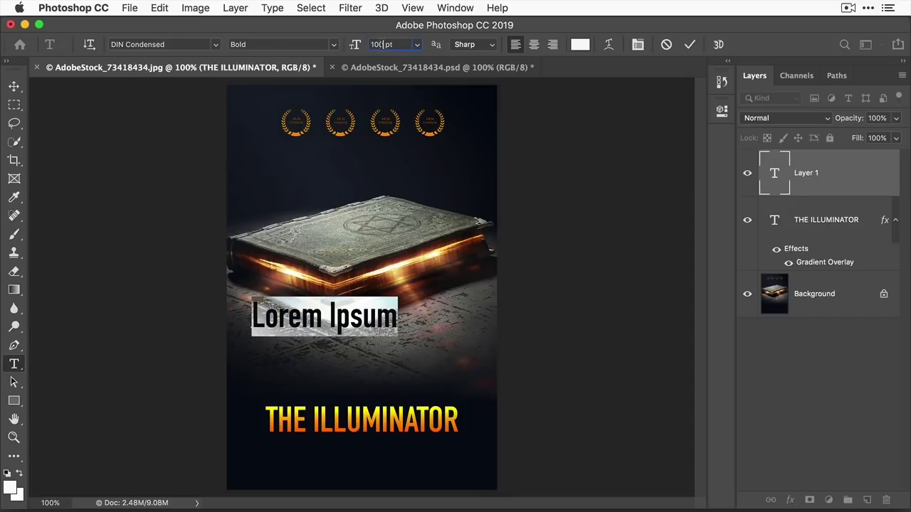
- Set the new text to Avenir Next Condensed Regular at 44 pt
double_click(381, 44)
type("44")
key("Return")
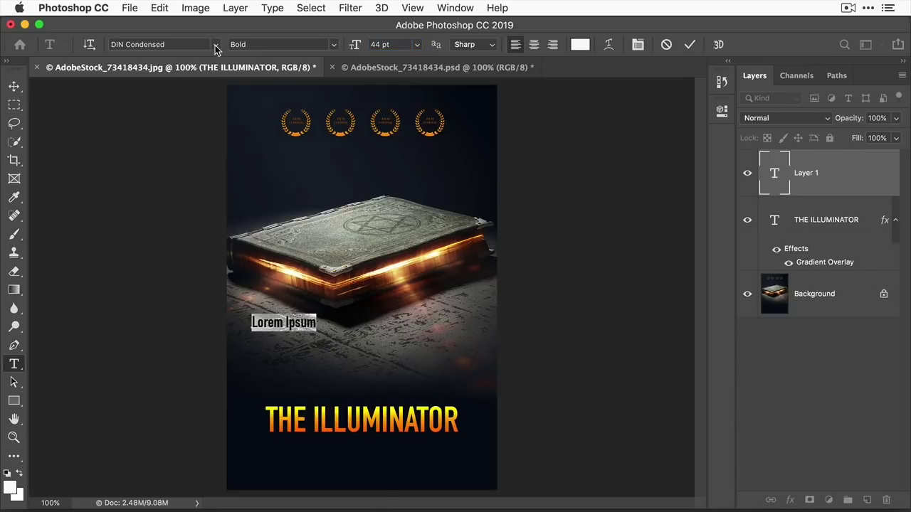
left_click(215, 45)
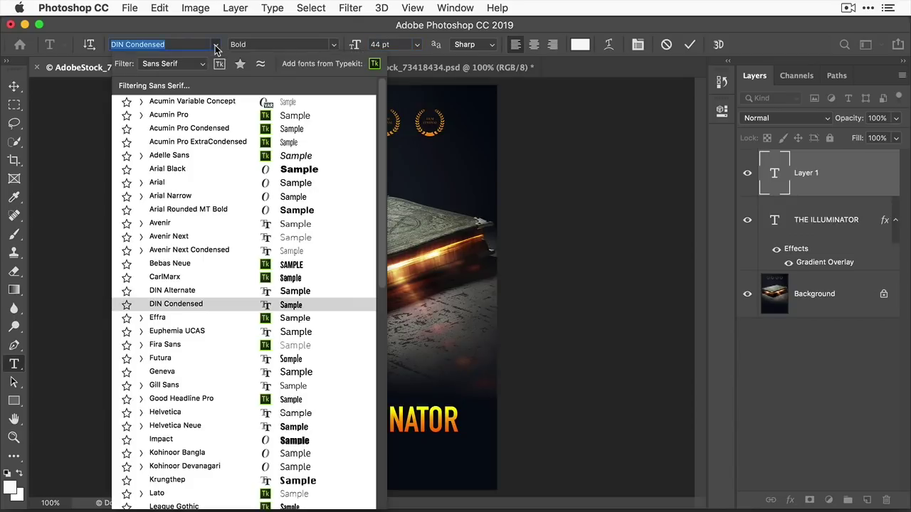
left_click(237, 250)
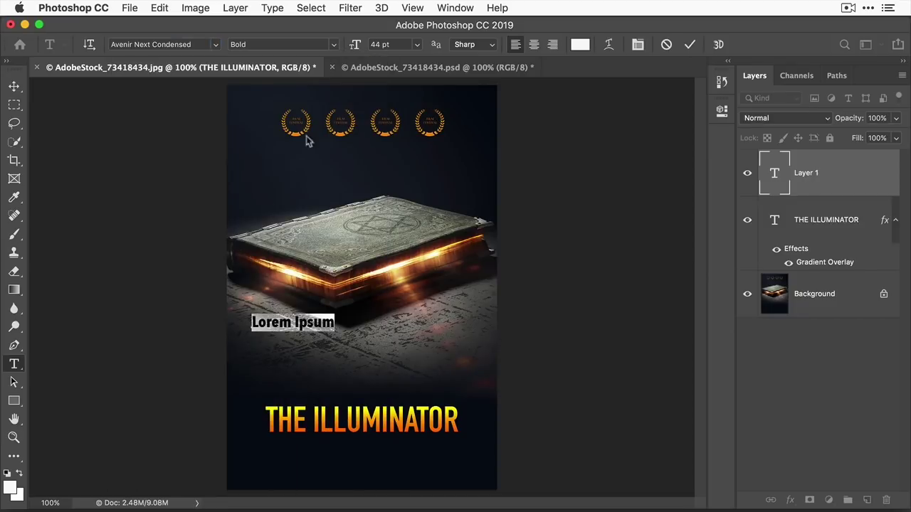
left_click(334, 46)
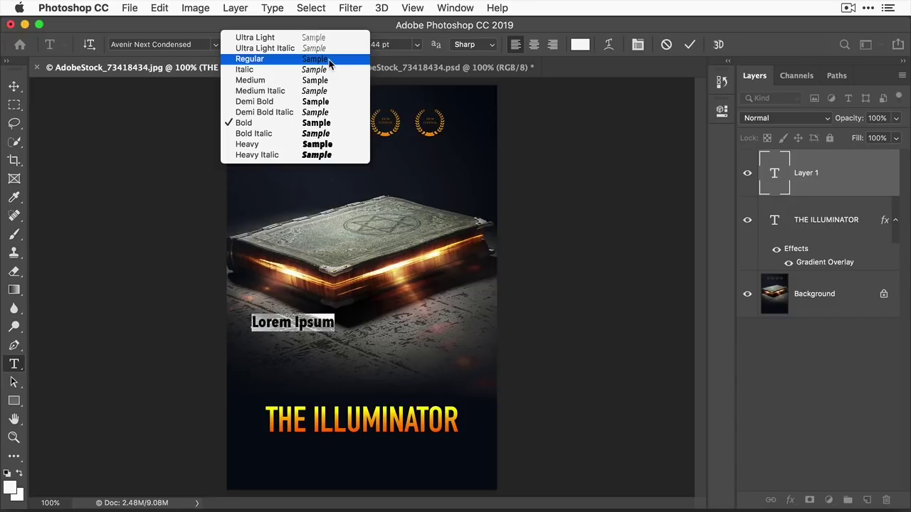
left_click(329, 60)
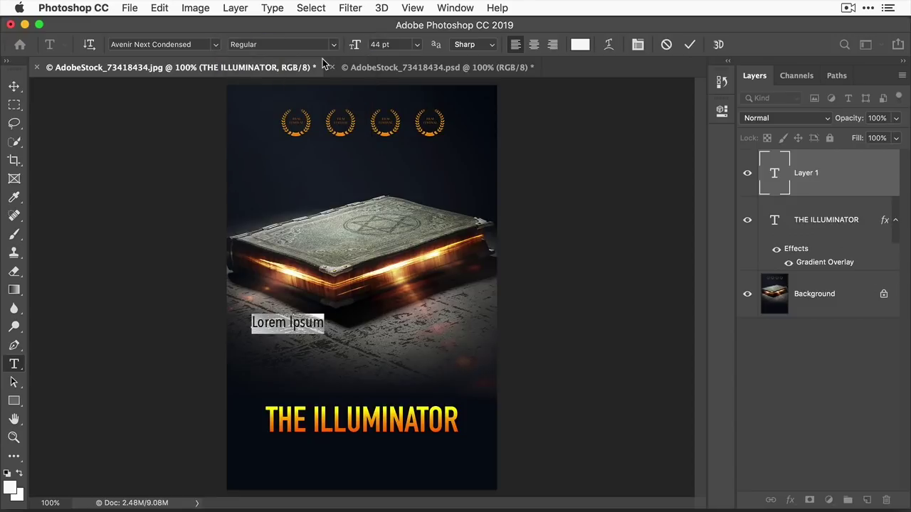
- Type 'A MARTIN SOLBYRGH FILM', commit it, and place it just above the title
type("A MARTI")
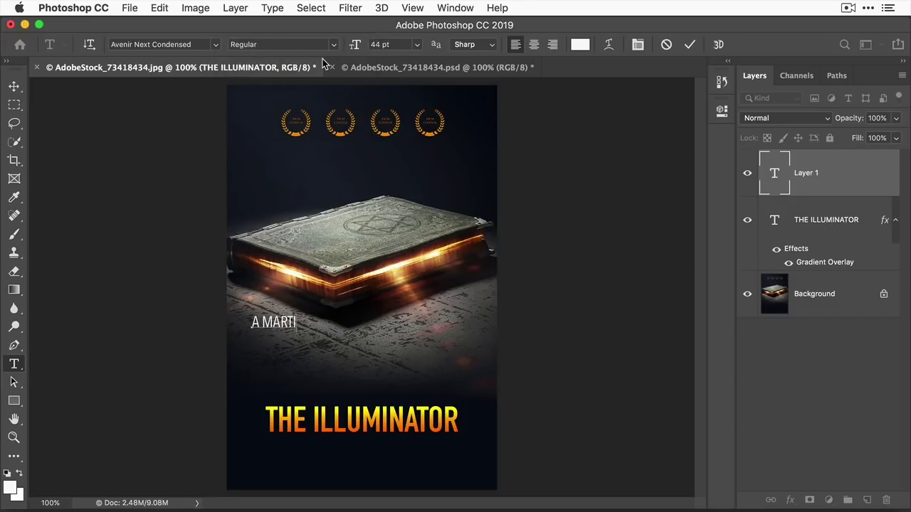
type("N SOLBYR")
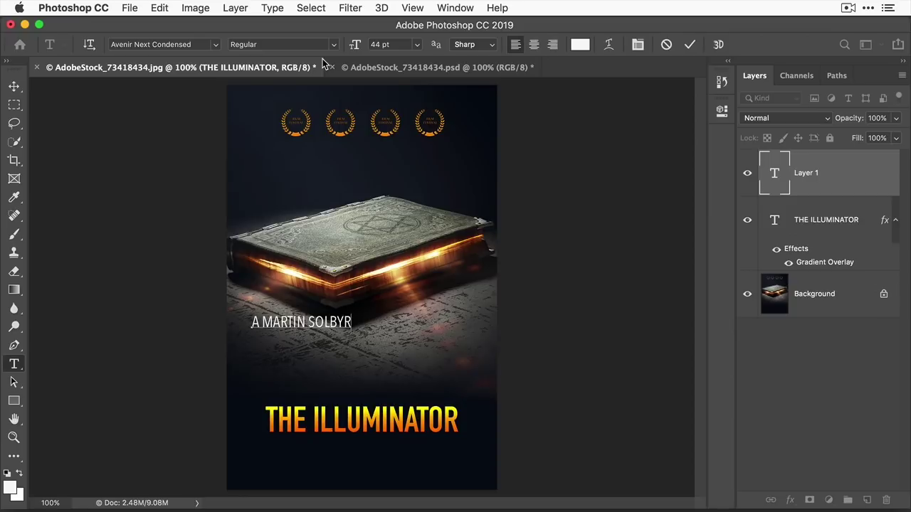
type("GH FILM")
left_click(22, 86)
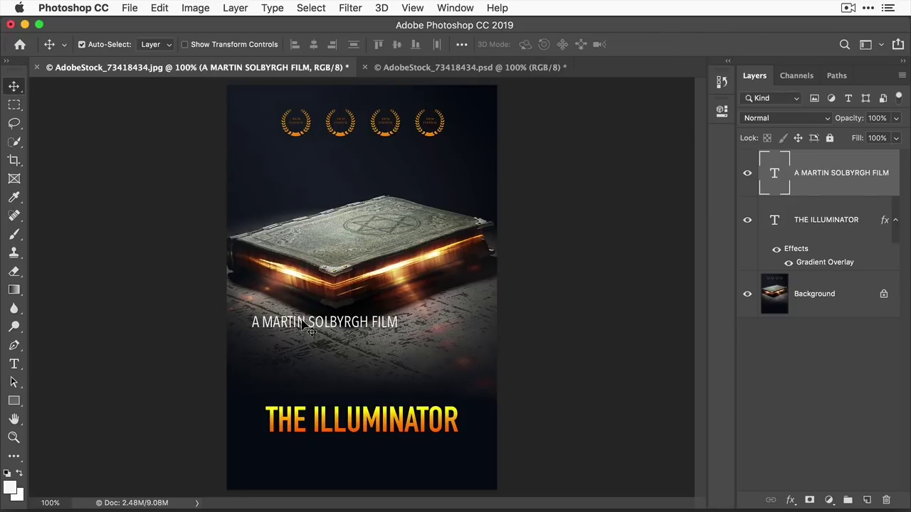
left_click_drag(302, 323, 344, 394)
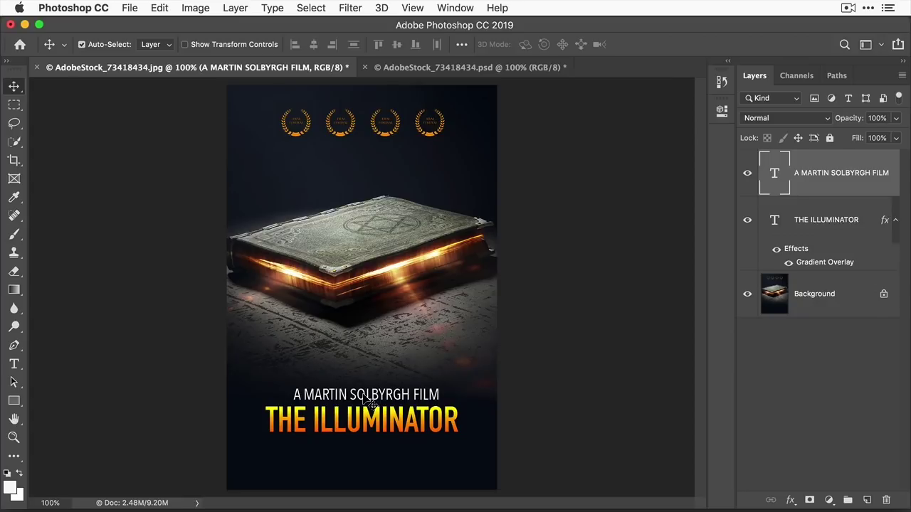
- Duplicate the credit line below the title and set its text to 55 pt
left_click_drag(369, 401, 362, 448)
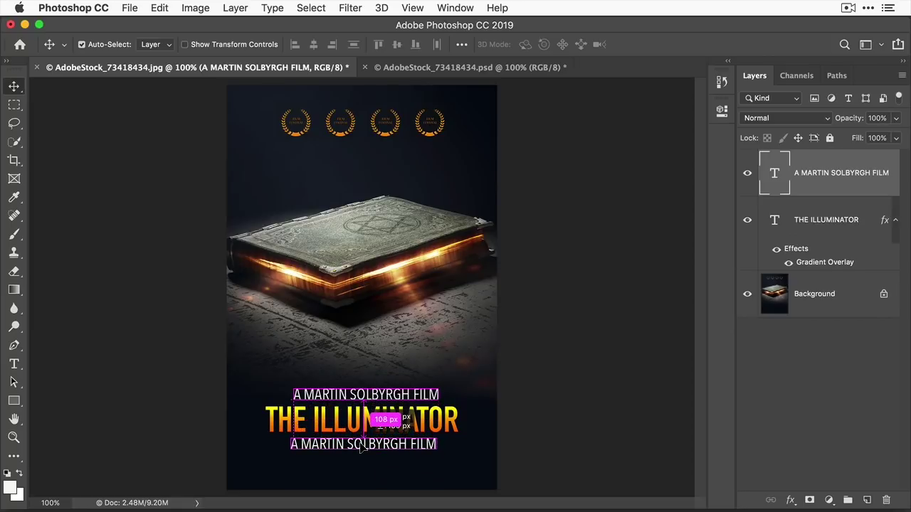
left_click_drag(361, 445, 362, 445)
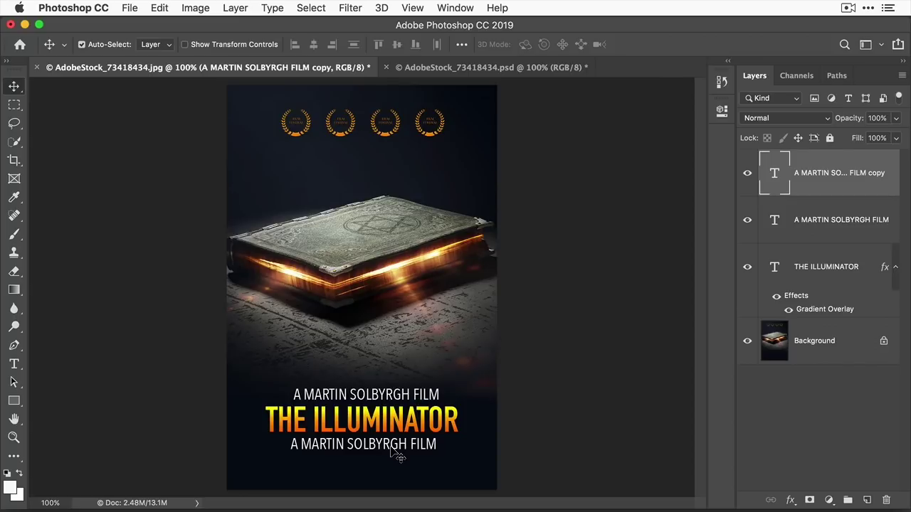
left_click(14, 363)
left_click_drag(437, 444, 289, 443)
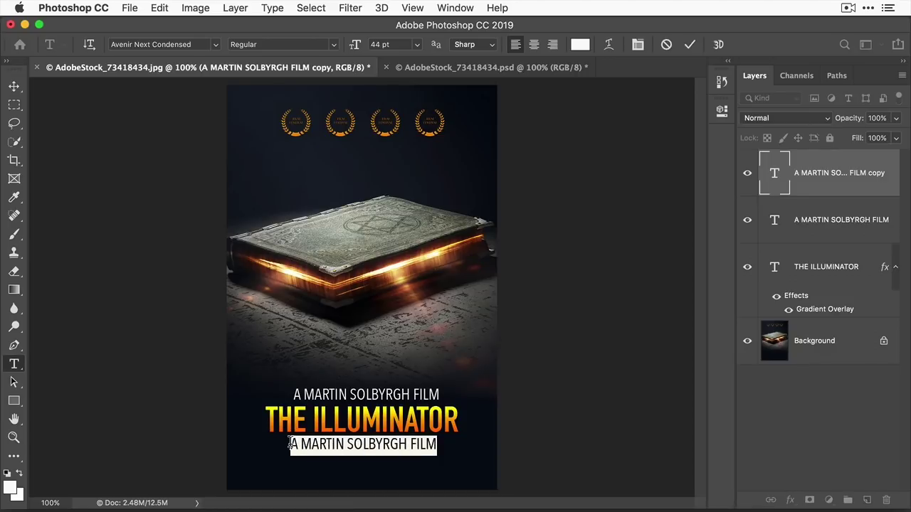
left_click(380, 45)
type("55")
- Colour it orange, retype it as 'IN PANOVISION', and centre it under the title
left_click(579, 45)
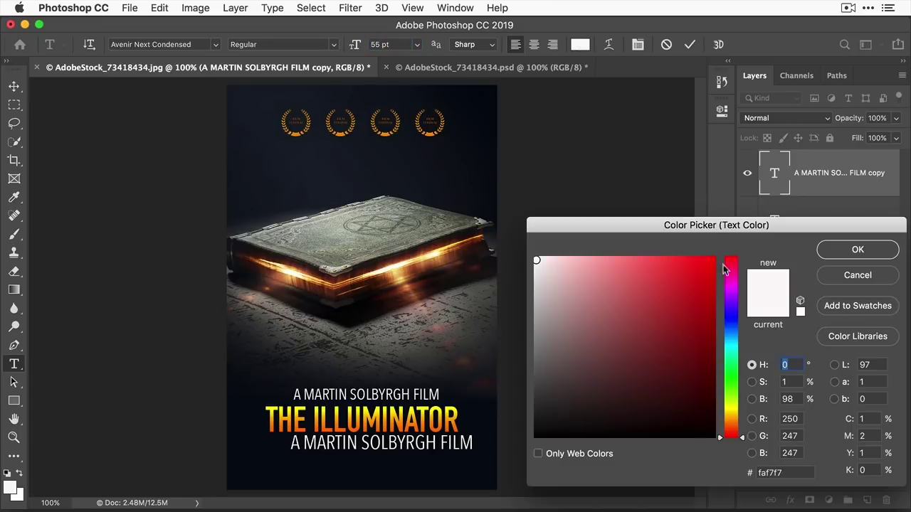
left_click(737, 425)
left_click(712, 263)
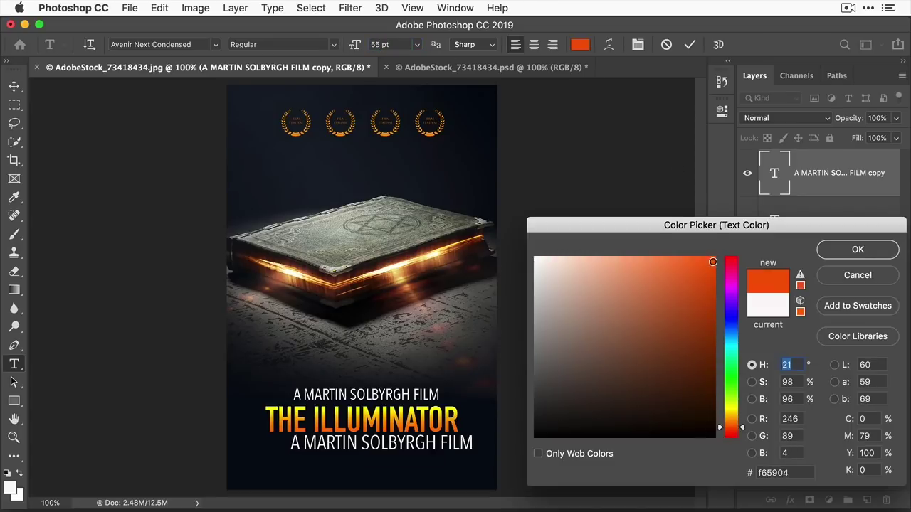
left_click(840, 252)
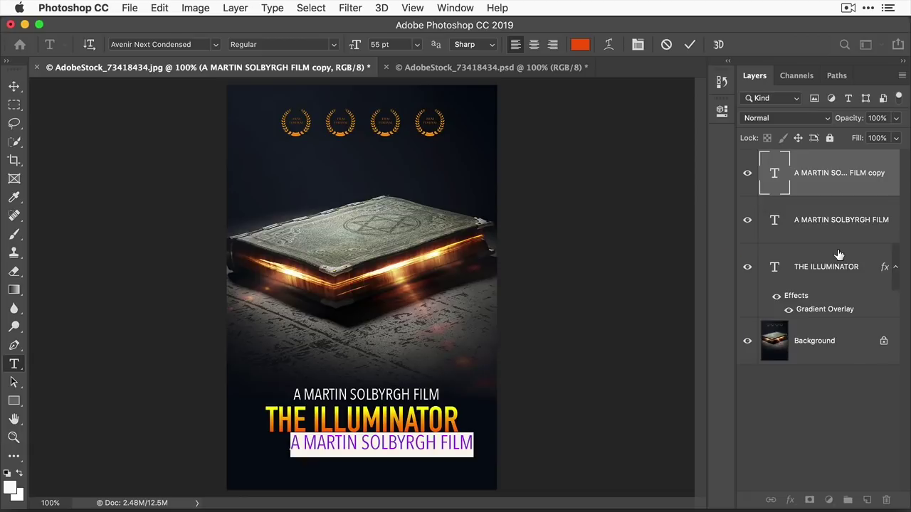
type("IN PANO")
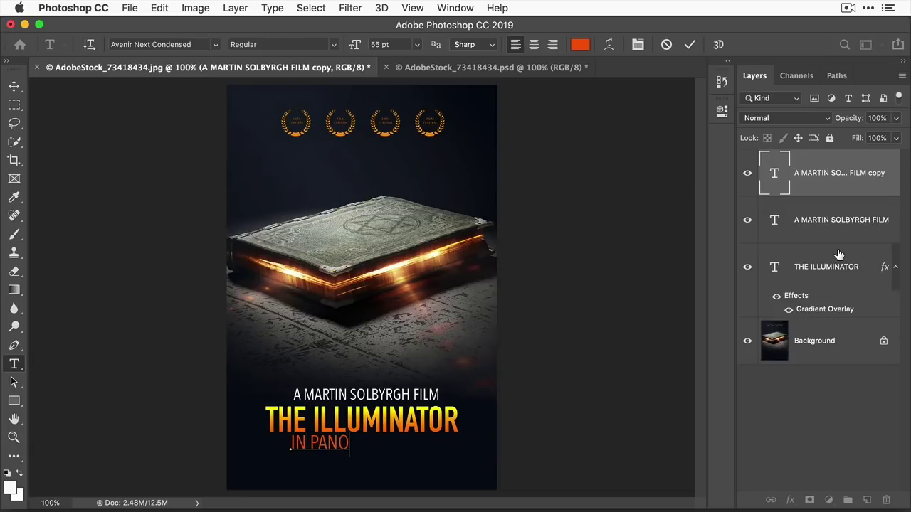
type("VISION")
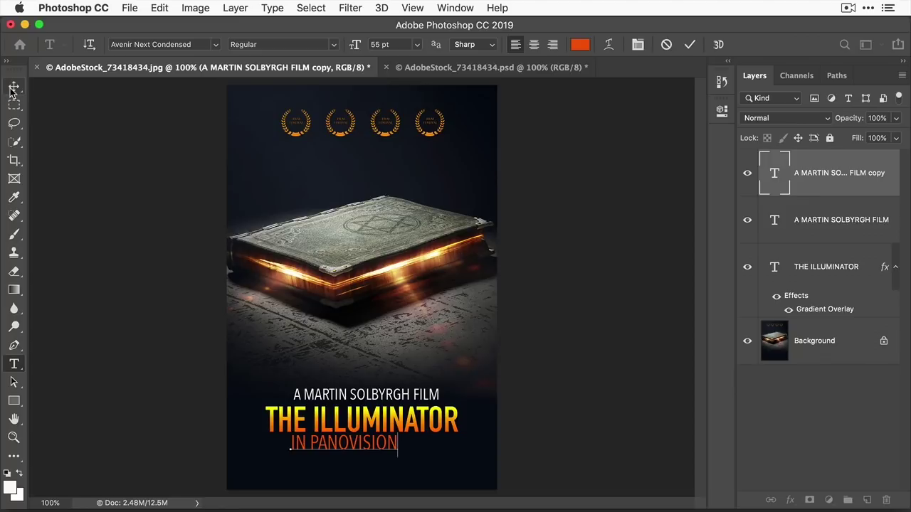
left_click(10, 88)
left_click_drag(346, 444, 366, 445)
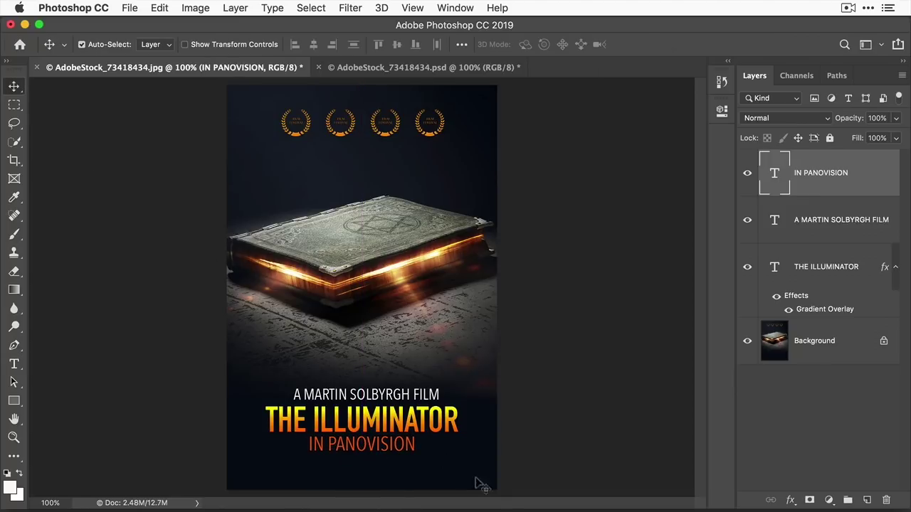